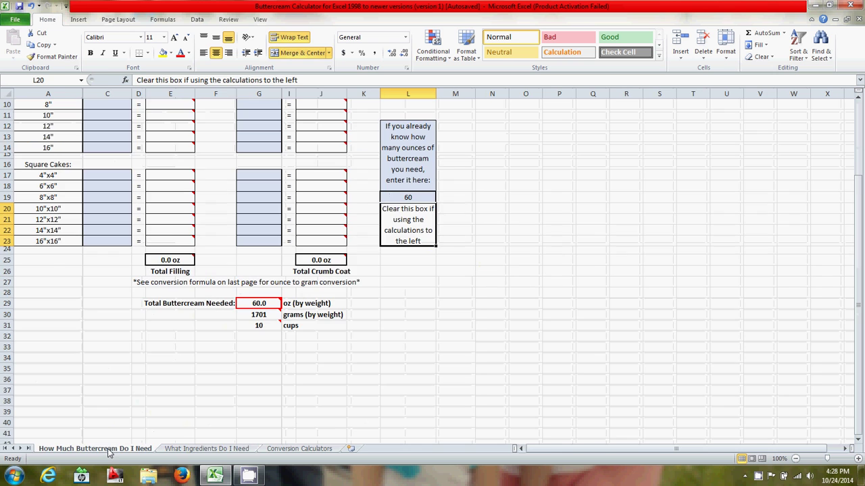
# - Clear the already-known buttercream ounces entry in cell L19
pyautogui.scroll(2, 403, 361)
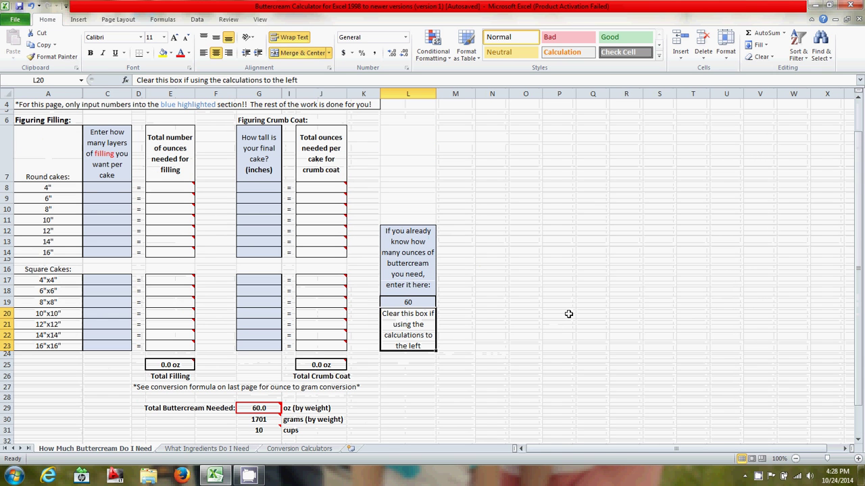
pyautogui.scroll(1, 568, 314)
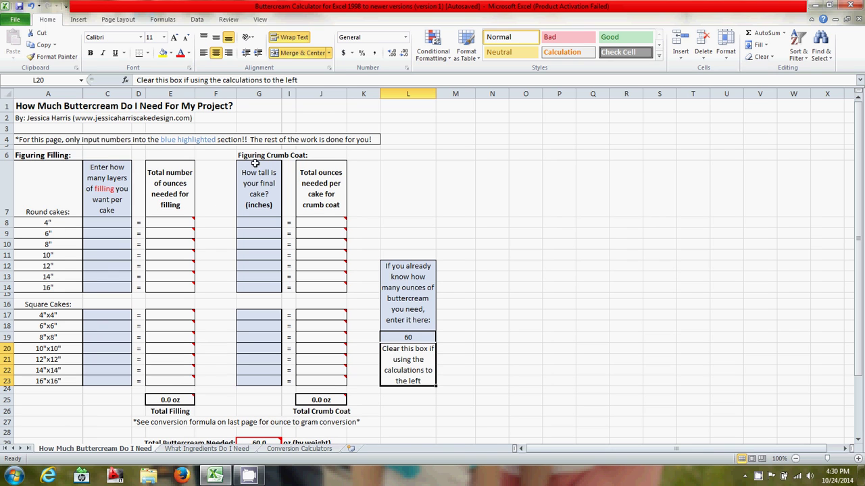
pyautogui.click(401, 337)
pyautogui.press('BackSpace')
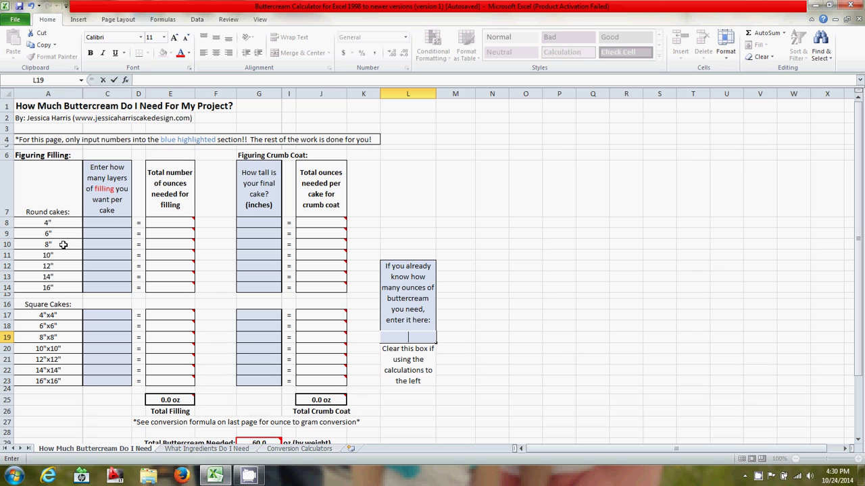
# - Enter 3 filling layers each for the 6" and 8" round cakes in cells C9 and C10
pyautogui.click(108, 234)
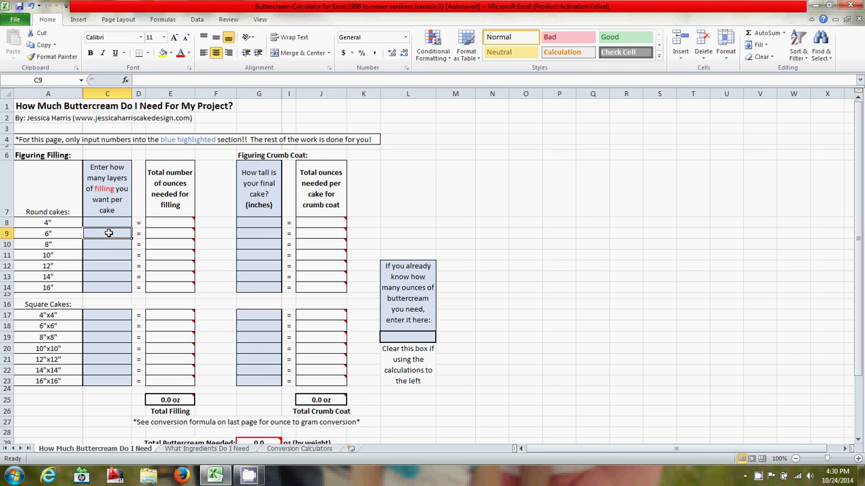
pyautogui.moveTo(170, 233)
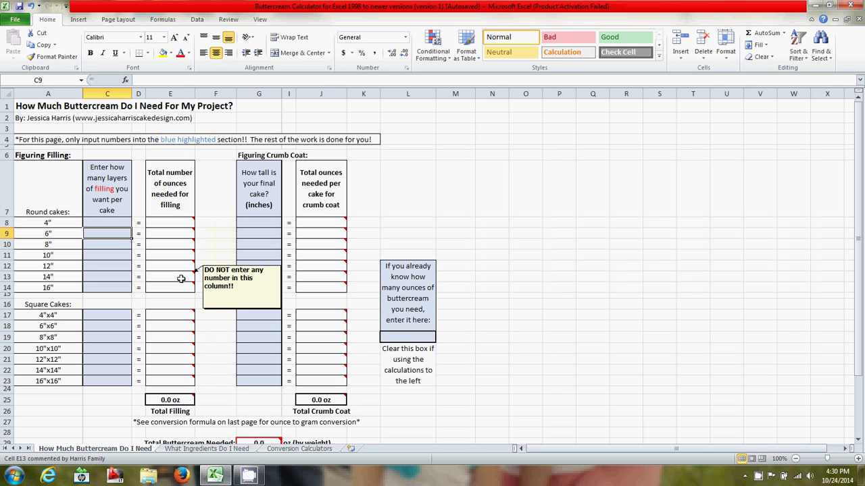
pyautogui.moveTo(181, 288)
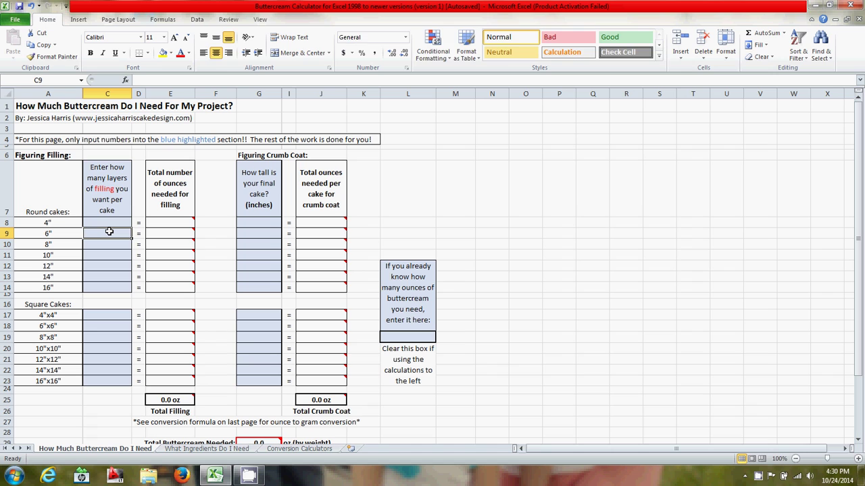
pyautogui.write('3')
pyautogui.press('Return')
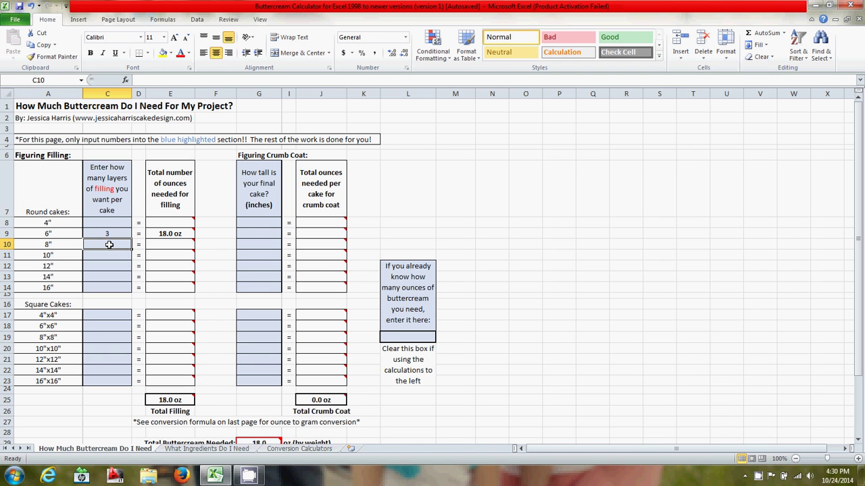
pyautogui.write('3')
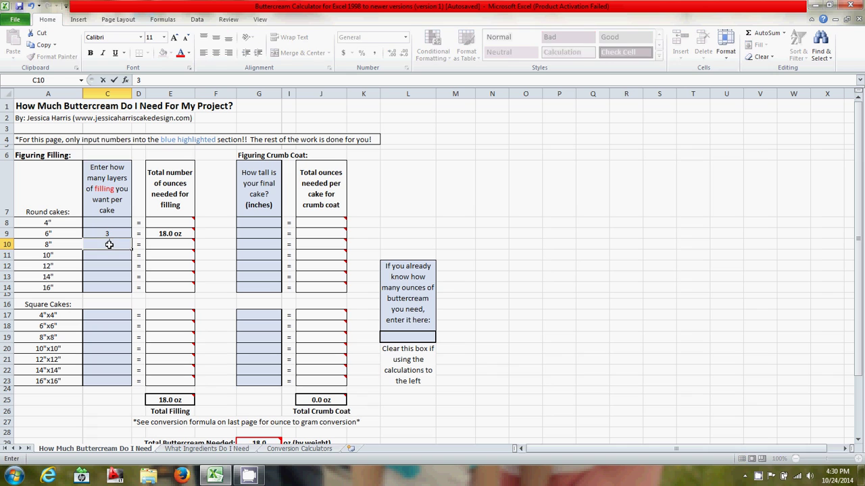
pyautogui.press('Return')
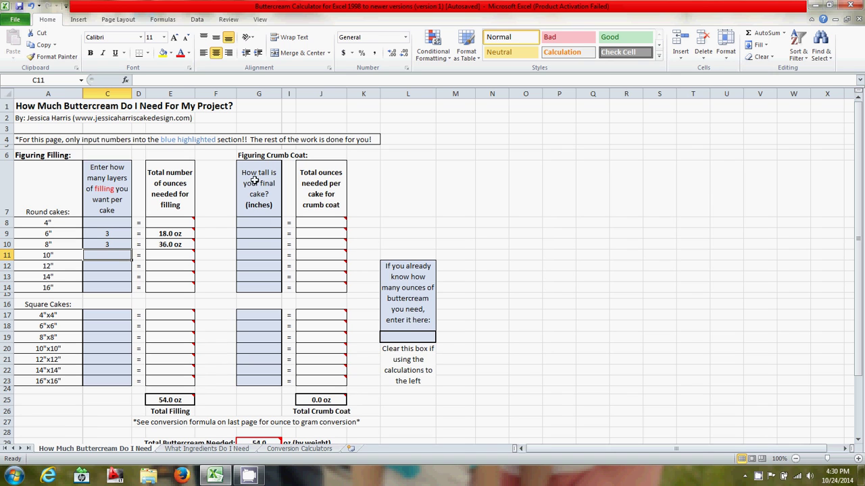
# - Enter a final cake height of 4 inches for both the 6" and 8" round cakes in G9 and G10
pyautogui.click(256, 233)
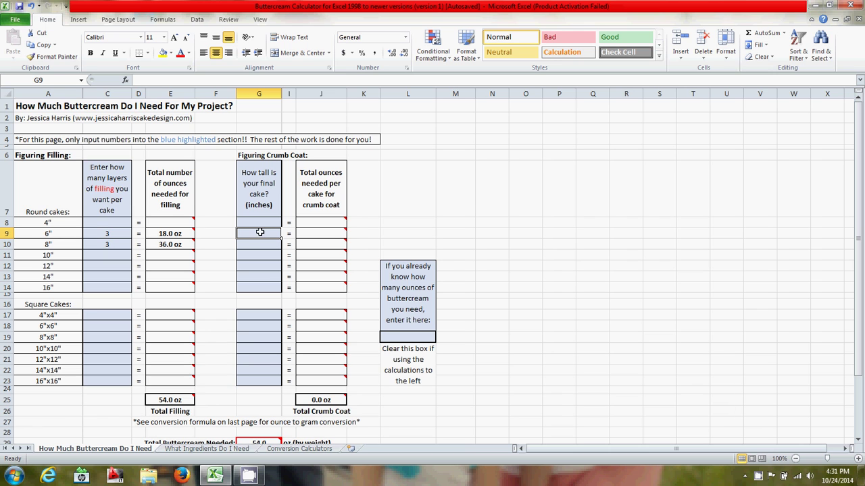
pyautogui.write('4')
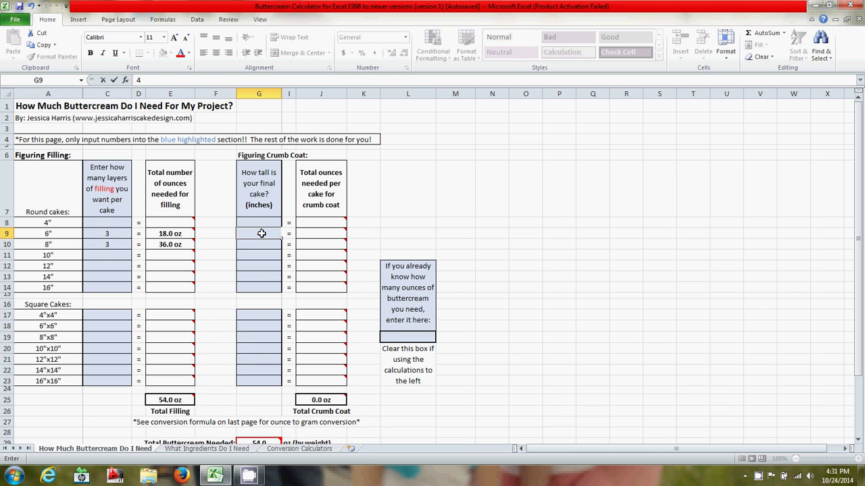
pyautogui.press('Return')
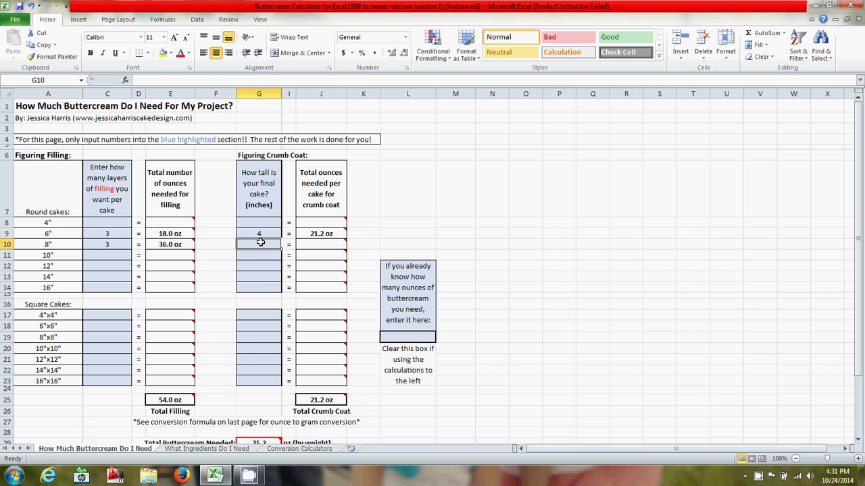
pyautogui.write('4')
pyautogui.press('Return')
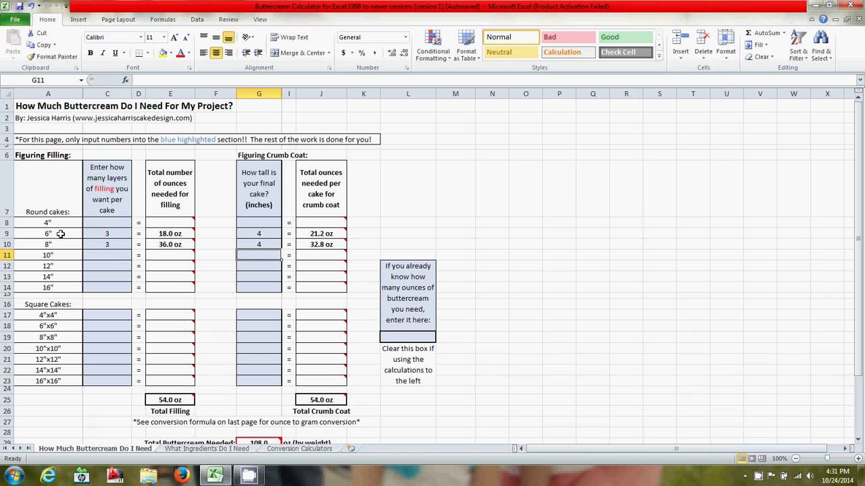
# - Change the 6" round cake to 4 filling layers and a final height of 6 inches
pyautogui.click(113, 234)
pyautogui.write('4')
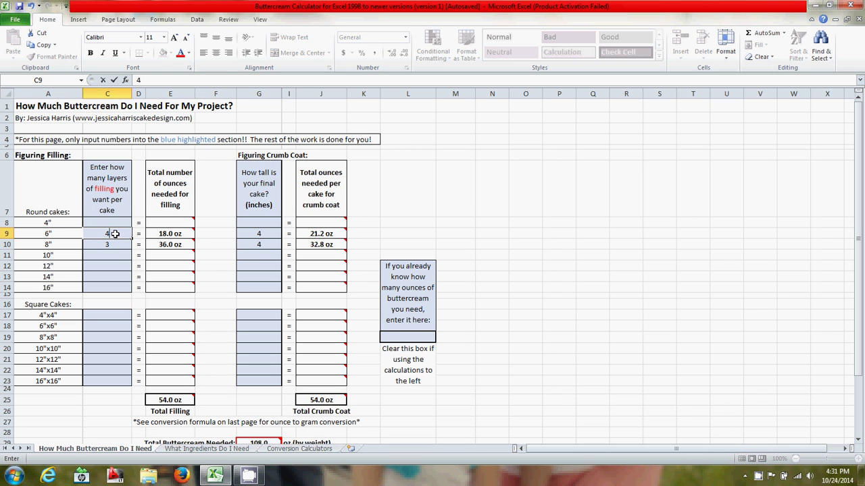
pyautogui.press('Return')
pyautogui.click(251, 233)
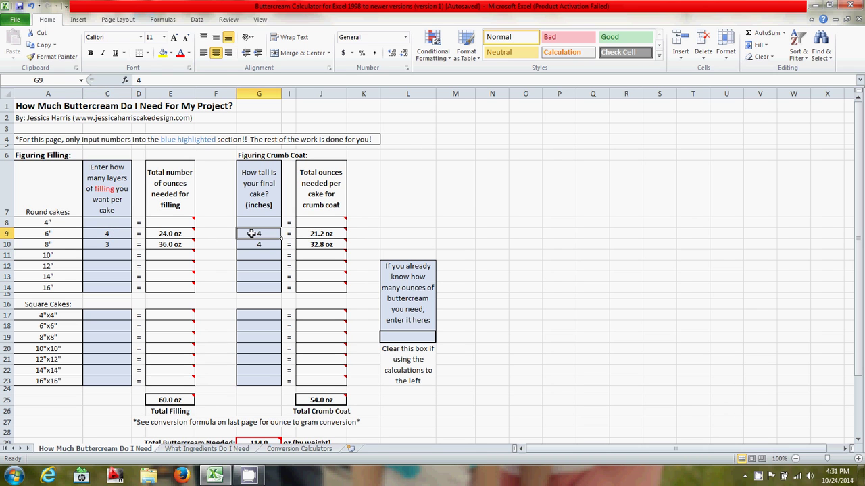
pyautogui.write('6')
pyautogui.press('Return')
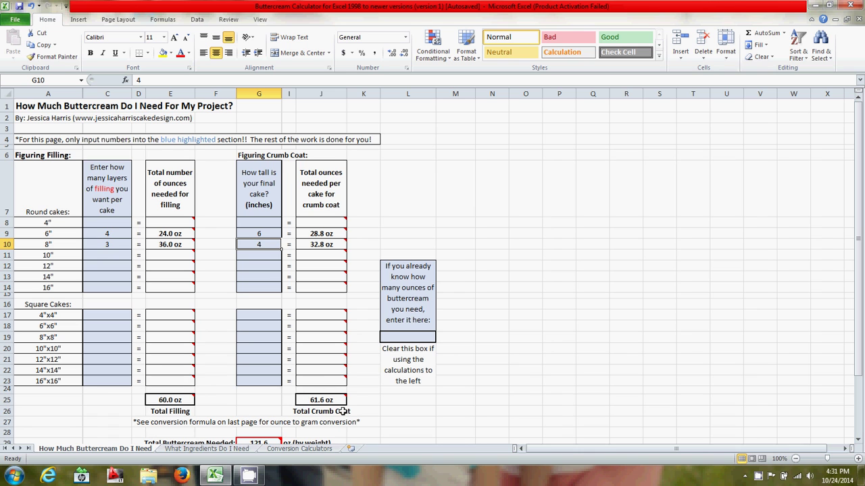
# - Check the total buttercream needed, and clear the filling layer and height entries for the 6" and 8" round cakes
pyautogui.scroll(-1, 282, 380)
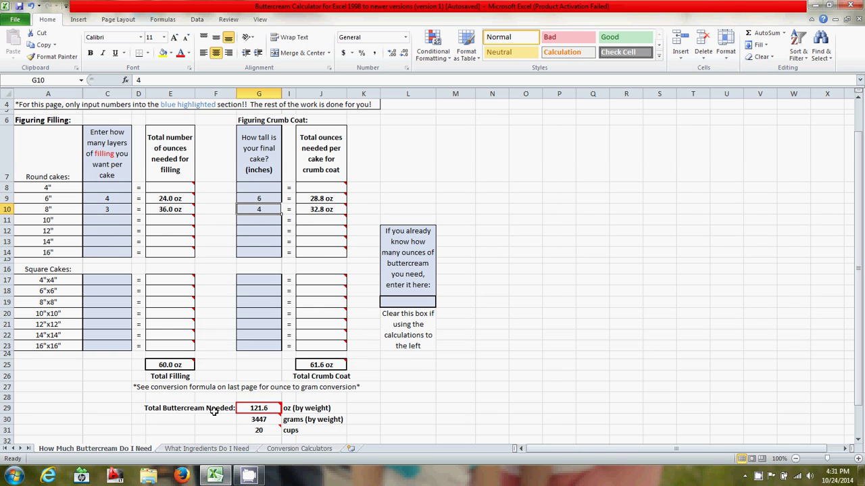
pyautogui.moveTo(260, 409)
pyautogui.click(107, 199)
pyautogui.press('BackSpace')
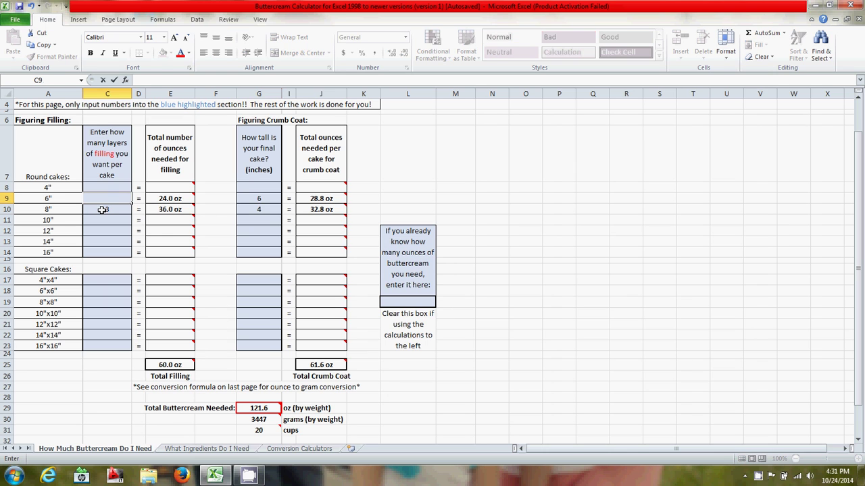
pyautogui.click(101, 210)
pyautogui.press('BackSpace')
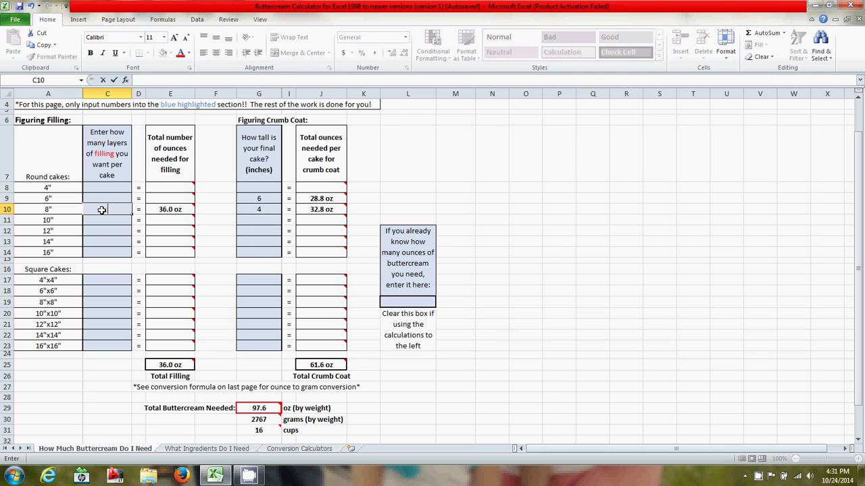
pyautogui.click(267, 199)
pyautogui.press('BackSpace')
pyautogui.click(268, 210)
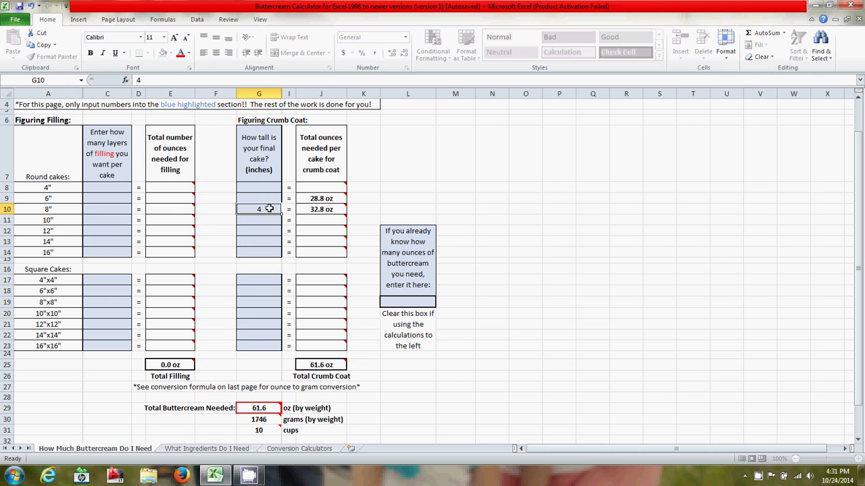
pyautogui.press('BackSpace')
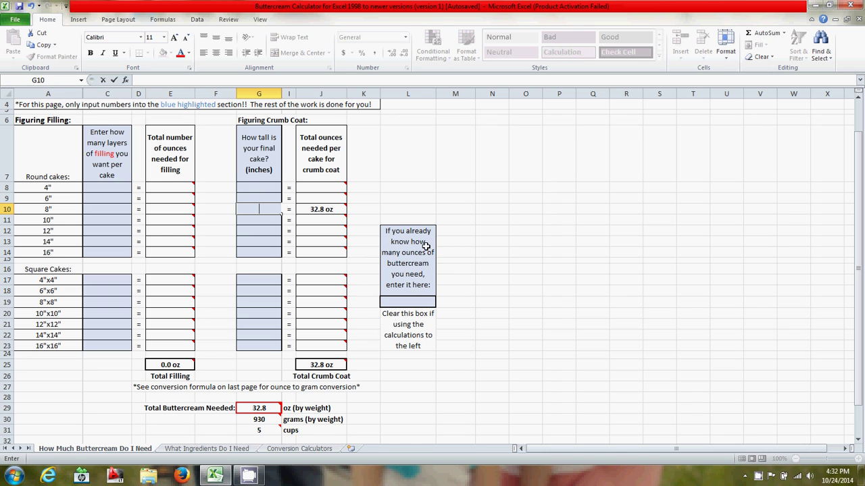
# - Enter 60 as the already-known ounces of buttercream in cell L19
pyautogui.click(408, 303)
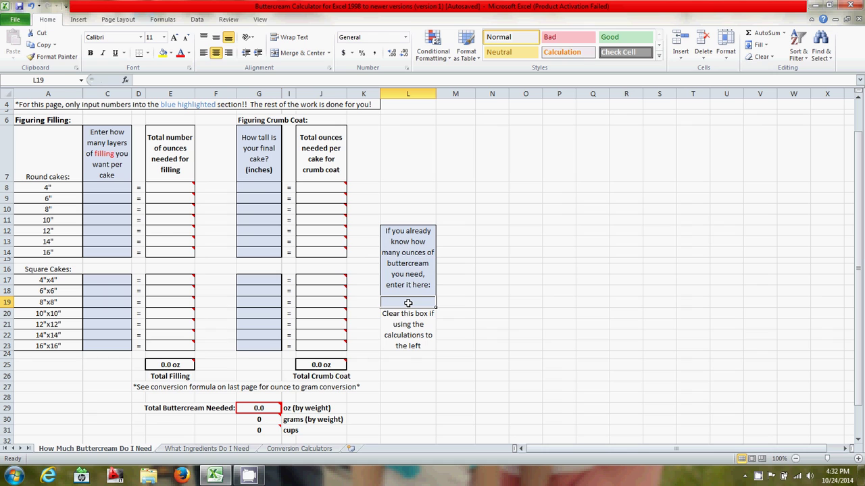
pyautogui.write('60')
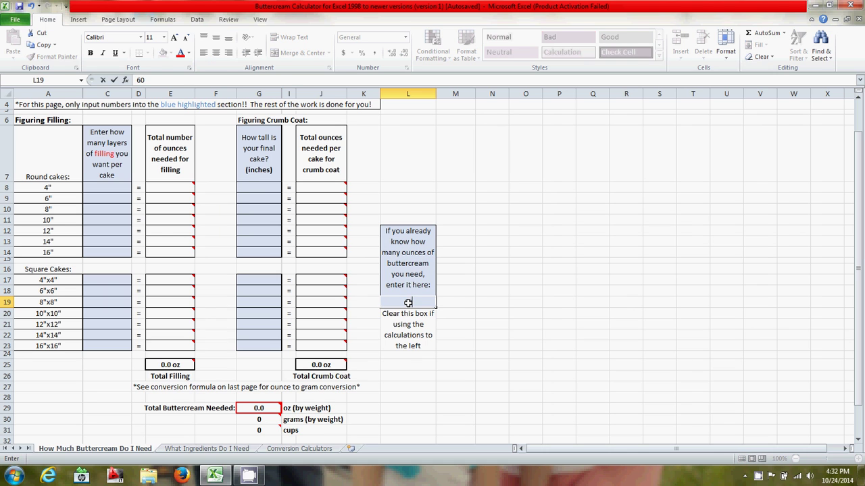
pyautogui.press('Return')
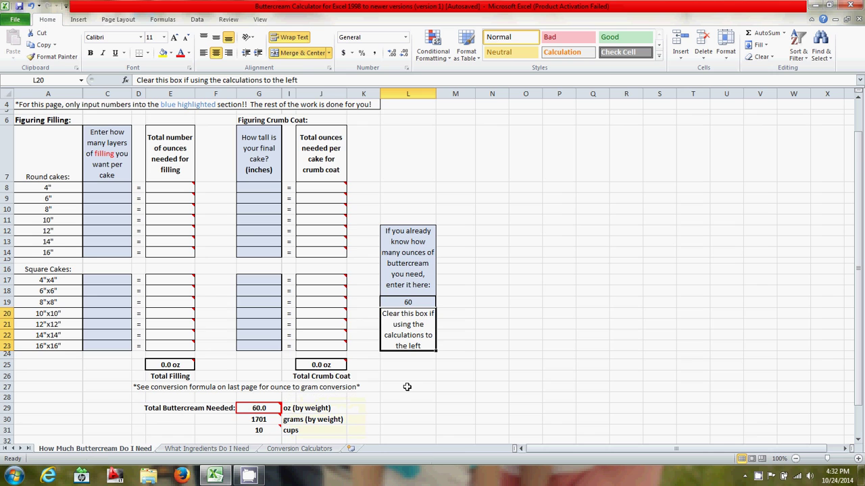
pyautogui.scroll(-1, 405, 385)
pyautogui.scroll(1, 398, 385)
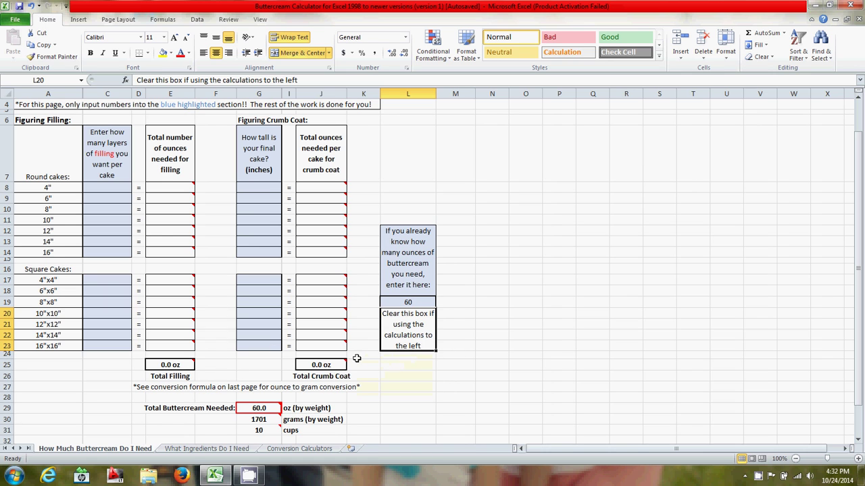
# - Fill in 3 layers of filling for each of the 6" and 8" round cakes, keeping the known-ounces entry
pyautogui.click(413, 301)
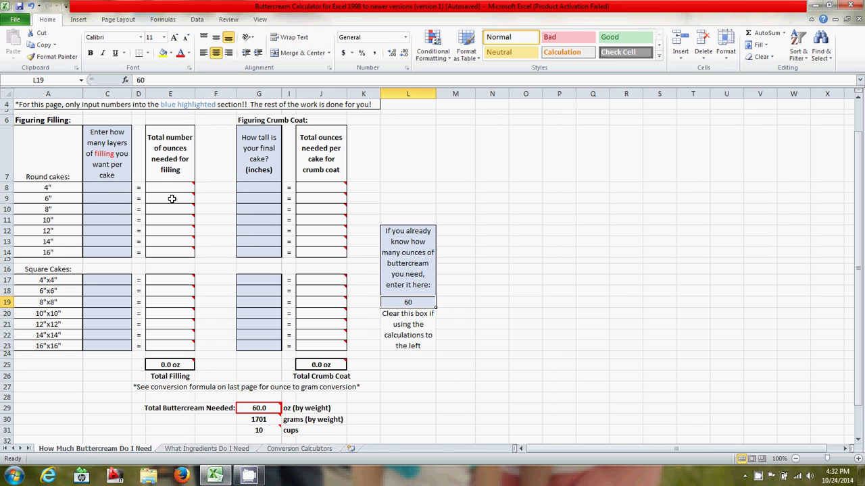
pyautogui.click(107, 198)
pyautogui.write('3')
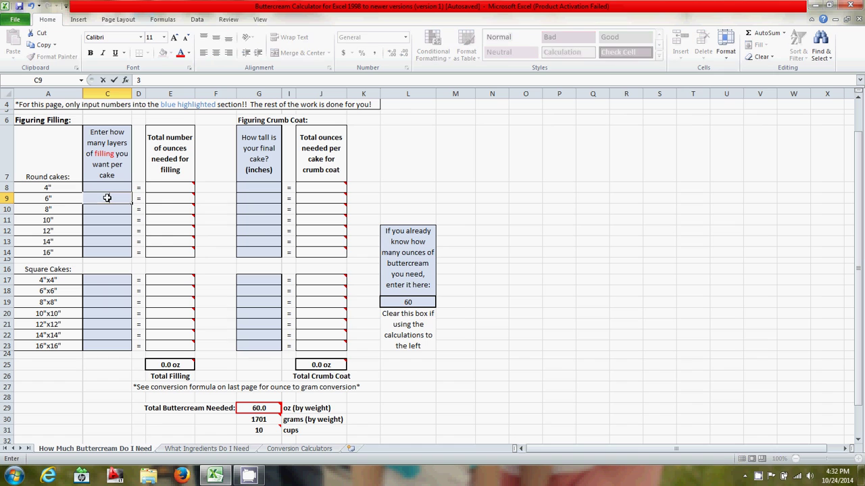
pyautogui.press('Return')
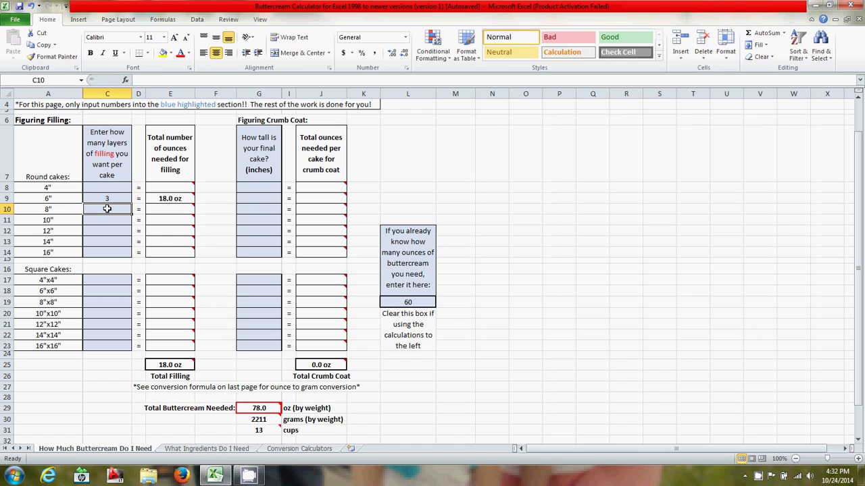
pyautogui.write('3')
pyautogui.press('Return')
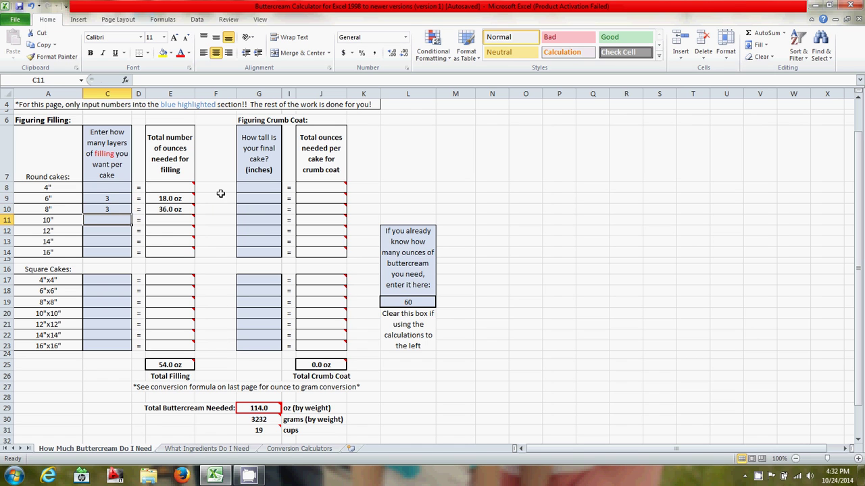
# - Set the crumb coat height to 4 inches for the 6" and 8" round cakes
pyautogui.click(253, 198)
pyautogui.write('4')
pyautogui.press('Return')
pyautogui.write('4')
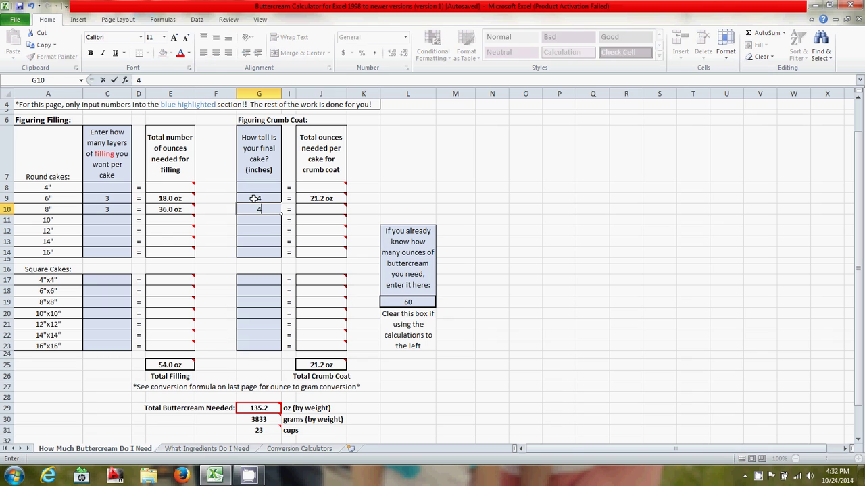
pyautogui.press('Return')
# - Delete the known-ounces value in L19 and switch to the What Ingredients Do I Need sheet
pyautogui.click(417, 302)
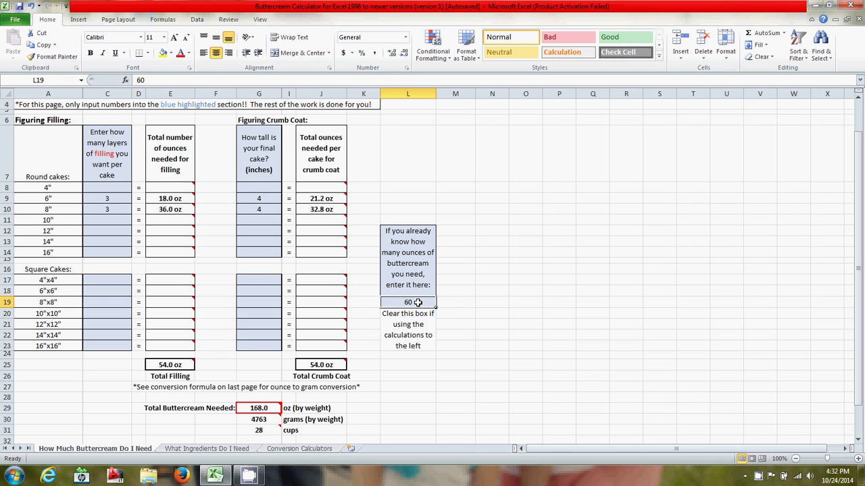
pyautogui.press('BackSpace')
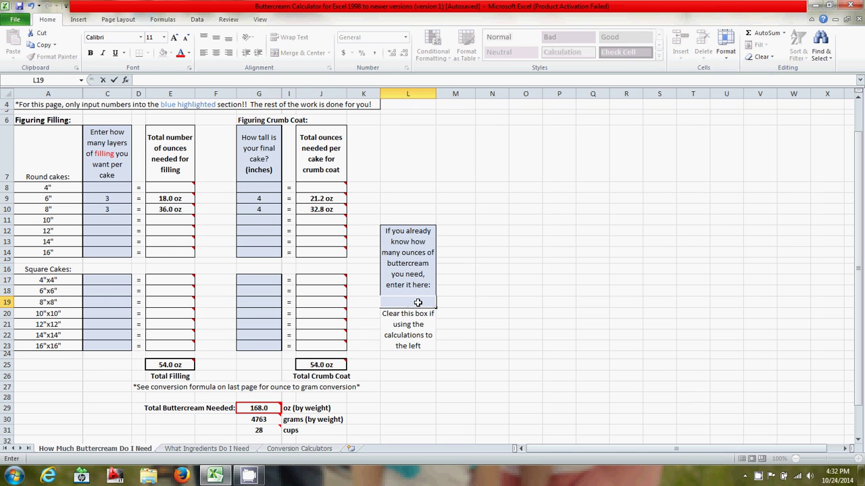
pyautogui.click(416, 373)
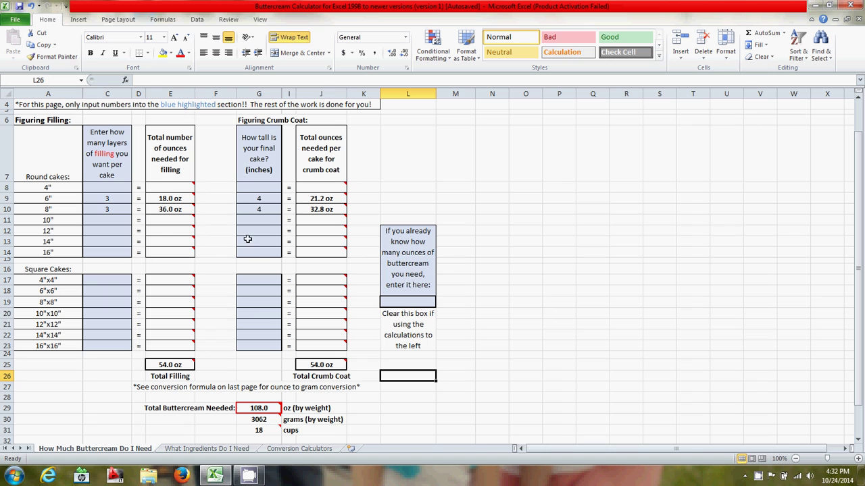
pyautogui.moveTo(250, 416)
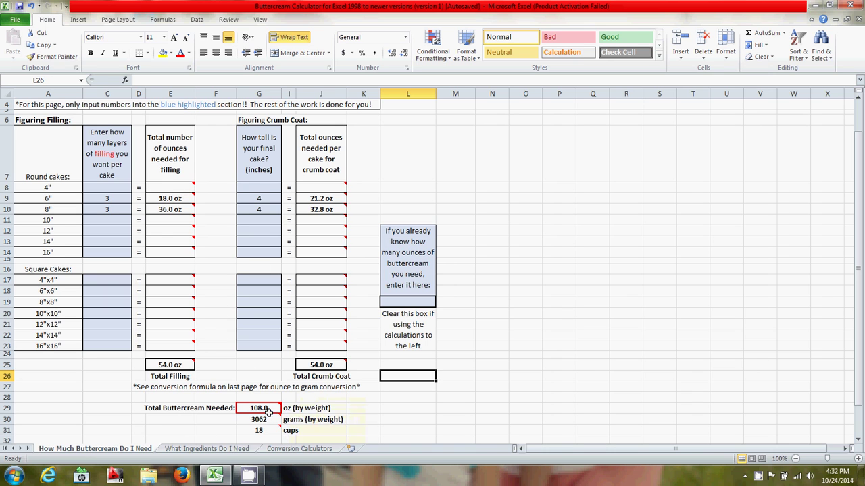
pyautogui.click(200, 448)
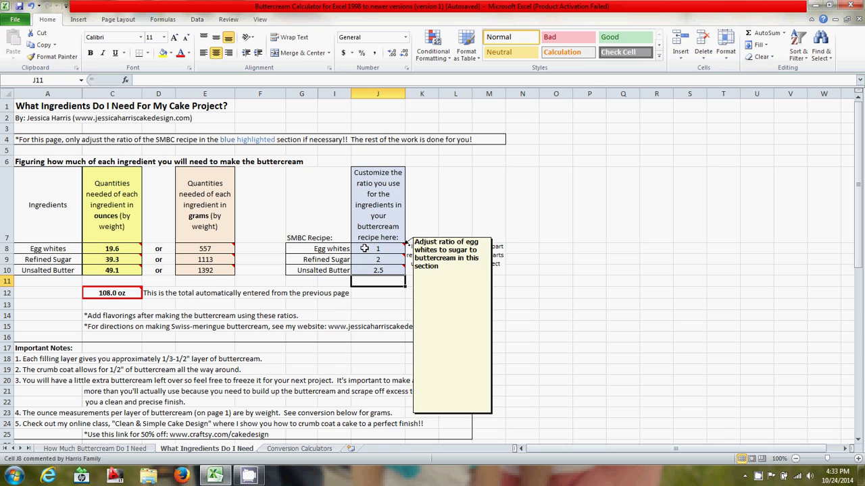
# - Set the unsalted butter ratio of the SMBC recipe in cell J10 to 3
pyautogui.click(396, 302)
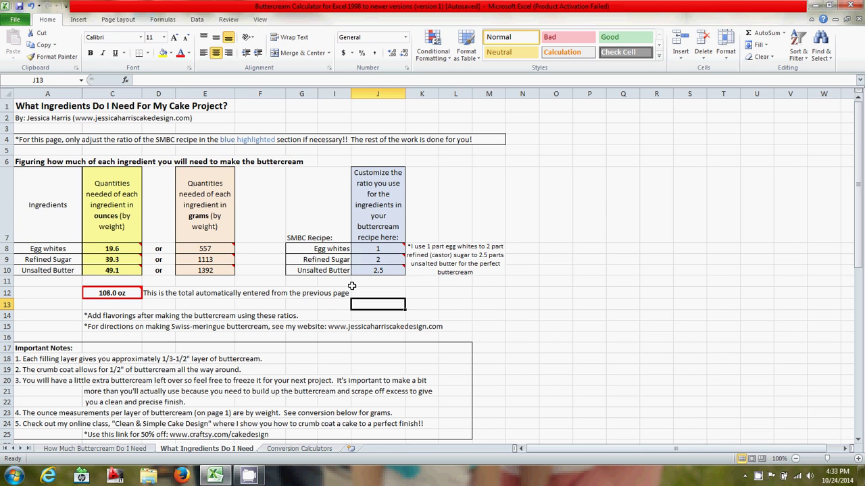
pyautogui.click(375, 271)
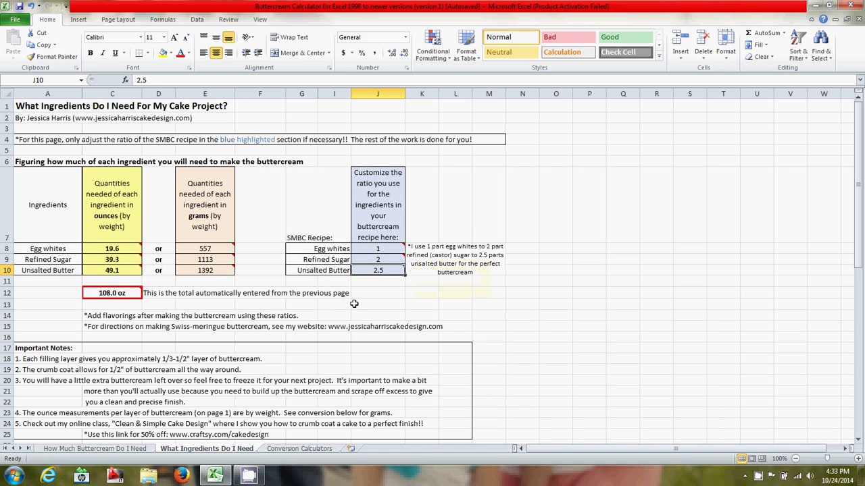
pyautogui.write('3')
pyautogui.press('Return')
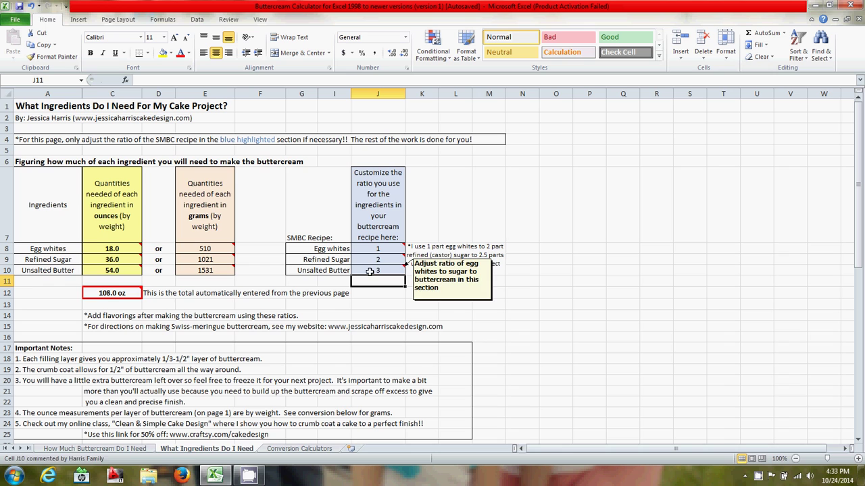
pyautogui.moveTo(362, 260)
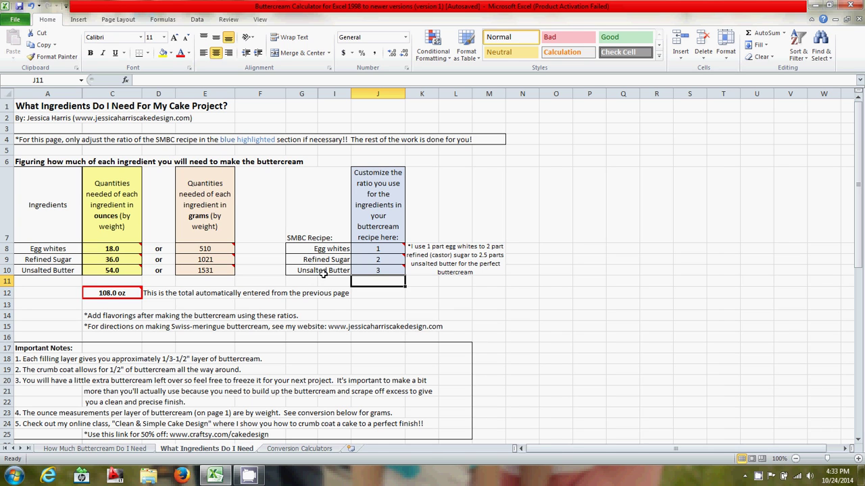
pyautogui.moveTo(380, 250)
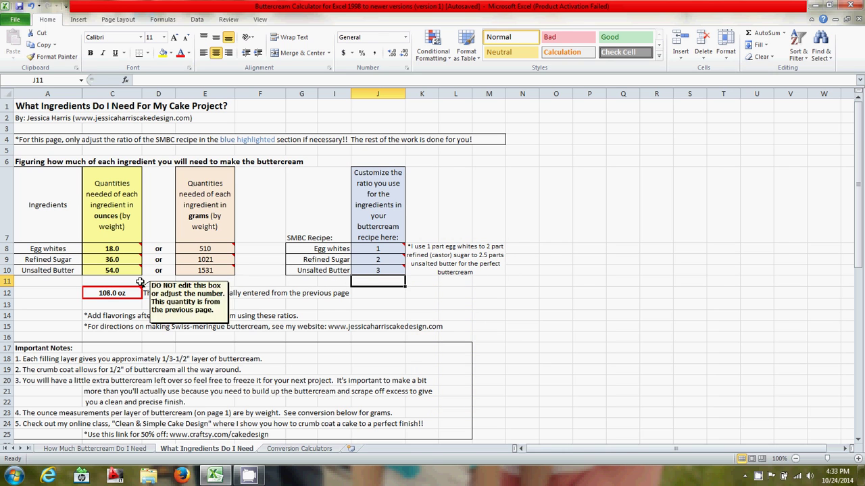
pyautogui.moveTo(92, 292)
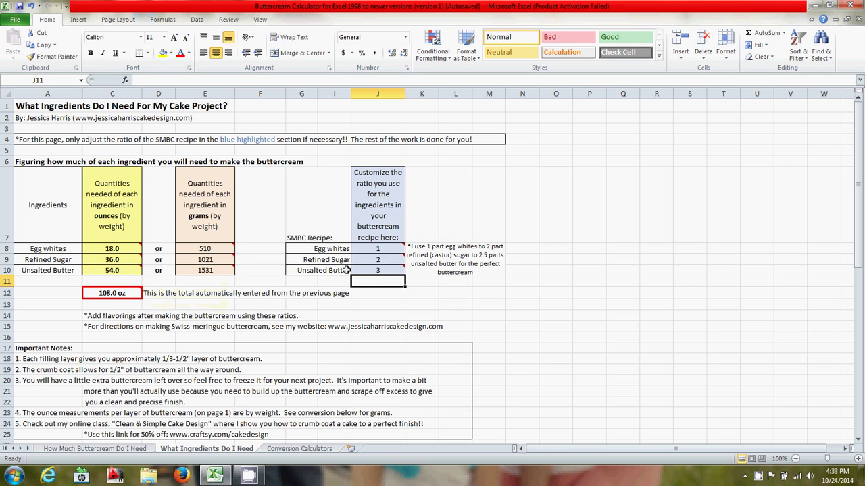
# - Set the unsalted butter ratio in J10 to 2.5 and examine the resulting ingredient quantities in ounces and grams
pyautogui.click(371, 259)
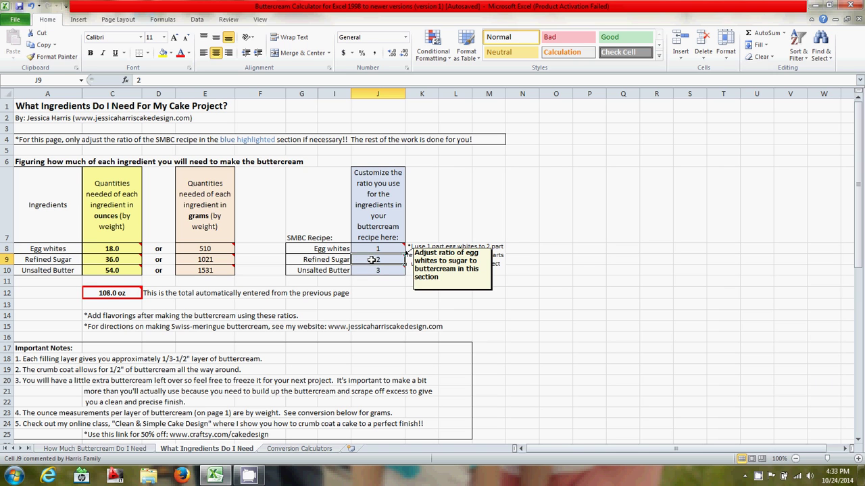
pyautogui.click(373, 270)
pyautogui.write('2')
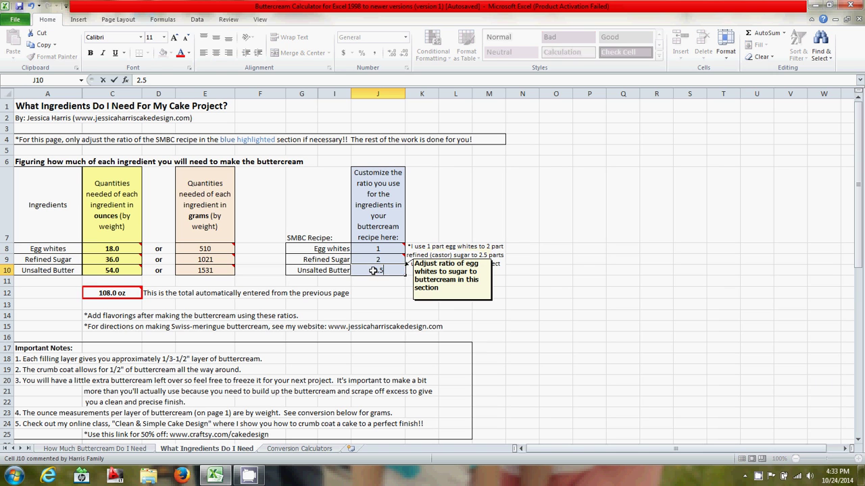
pyautogui.write('.5')
pyautogui.press('Return')
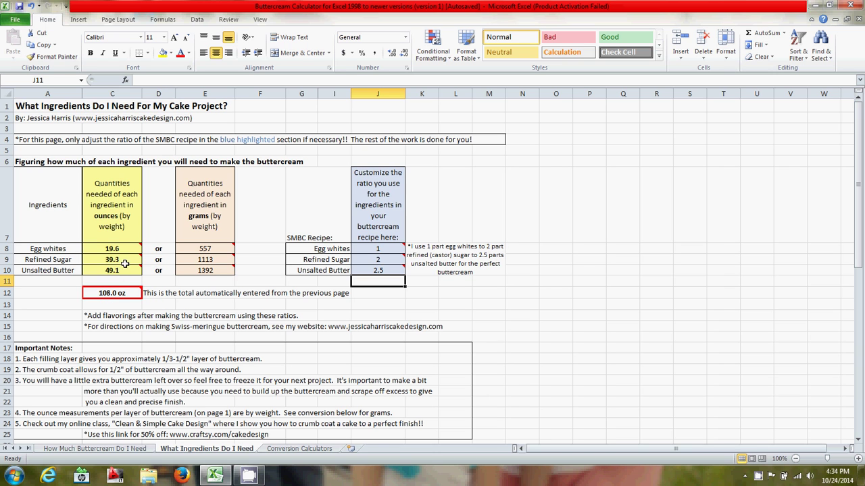
pyautogui.moveTo(125, 265)
pyautogui.moveTo(99, 249)
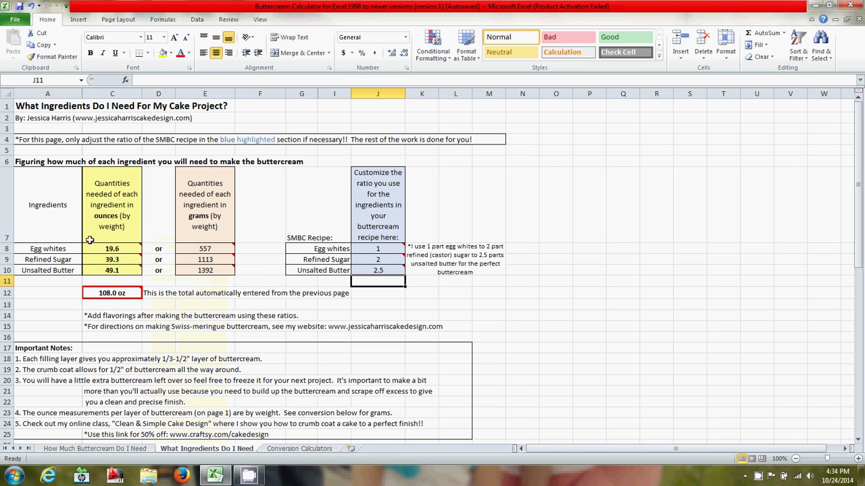
pyautogui.moveTo(192, 249)
# - Clear the 6" and 8" round cakes' crumb coat heights on the How Much Buttercream Do I Need sheet, then view the What Ingredients Do I Need sheet
pyautogui.click(143, 450)
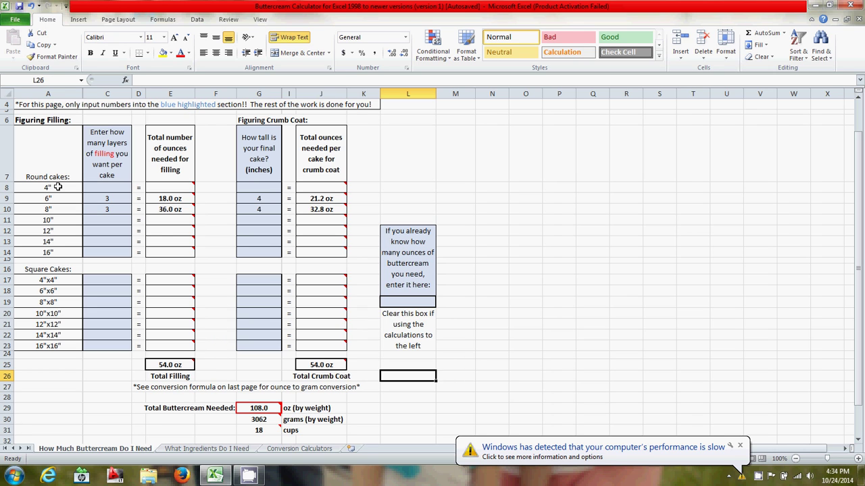
pyautogui.click(740, 446)
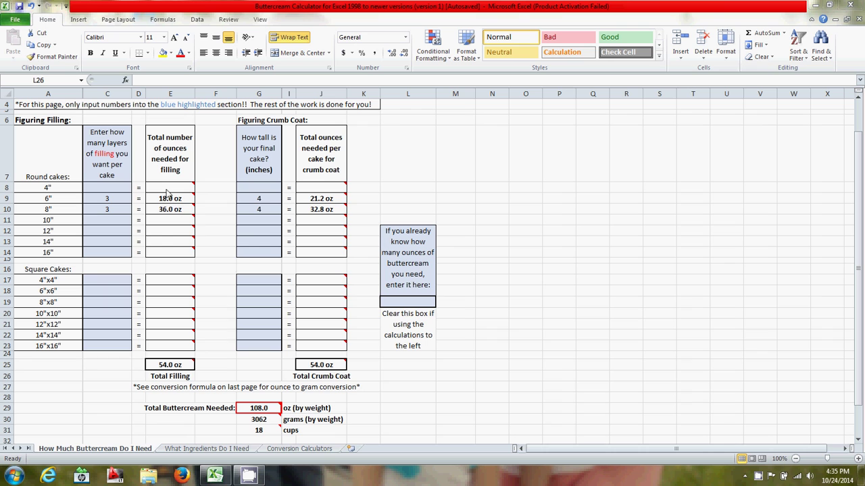
pyautogui.click(262, 197)
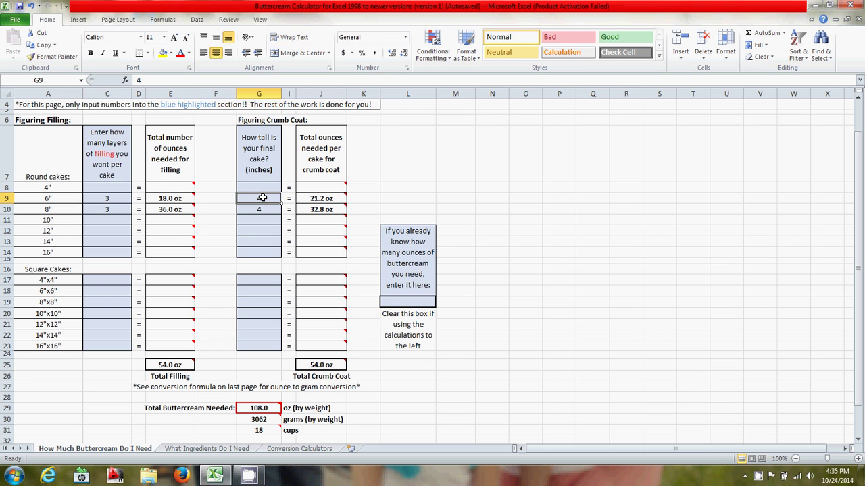
pyautogui.press('BackSpace')
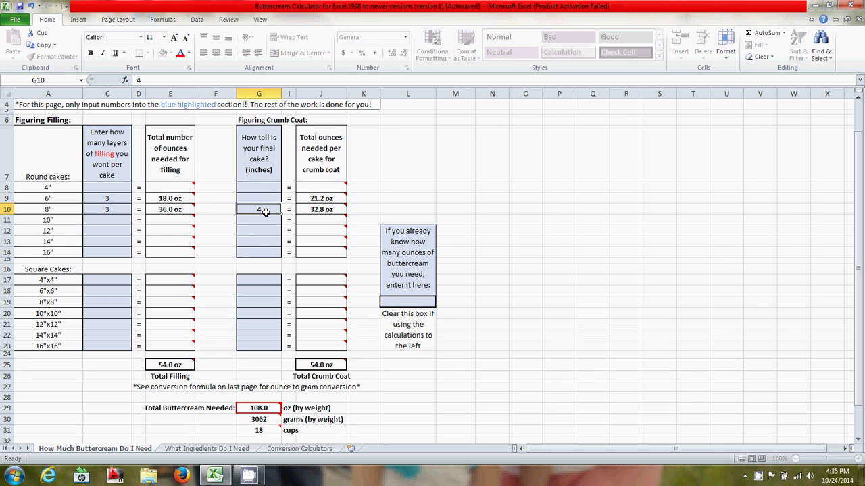
pyautogui.press('Return')
pyautogui.press('BackSpace')
pyautogui.press('Return')
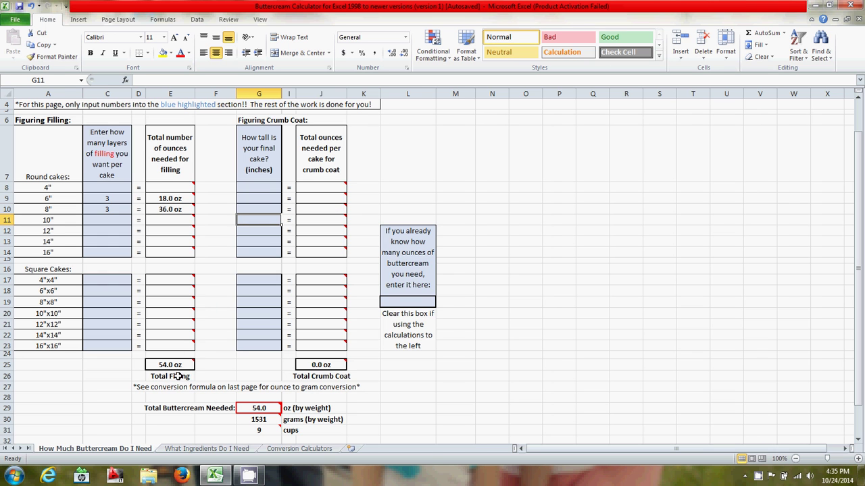
pyautogui.click(208, 449)
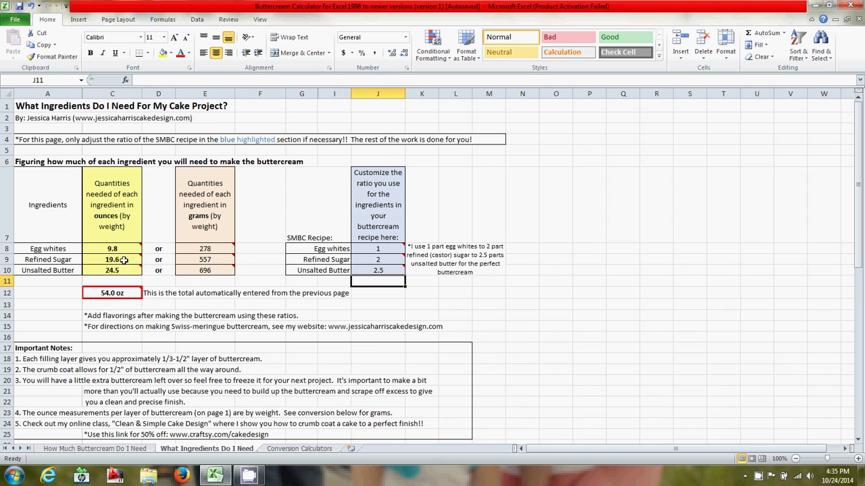
# - Clear the filling layers of the 6" and 8" round cakes on the How Much Buttercream Do I Need sheet
pyautogui.click(125, 446)
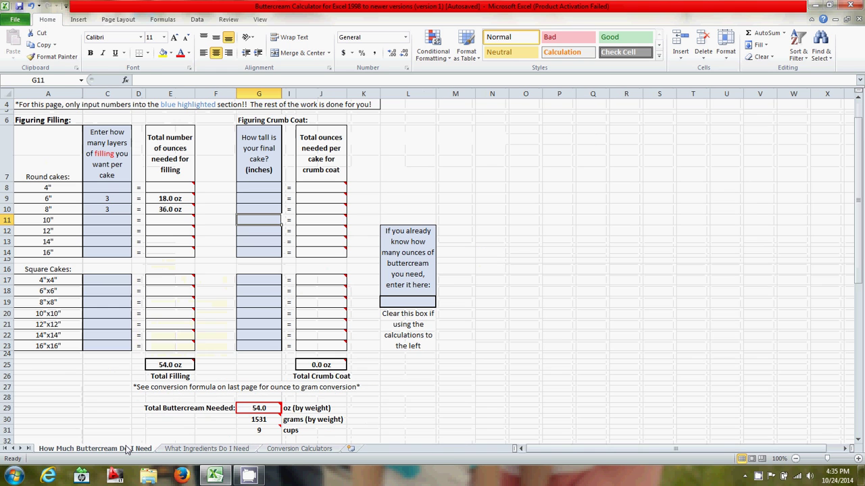
pyautogui.click(116, 197)
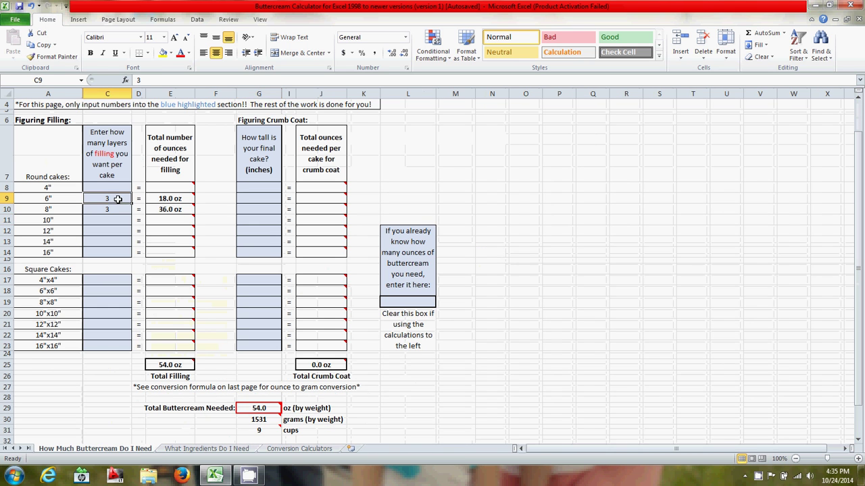
pyautogui.press('BackSpace')
pyautogui.press('Return')
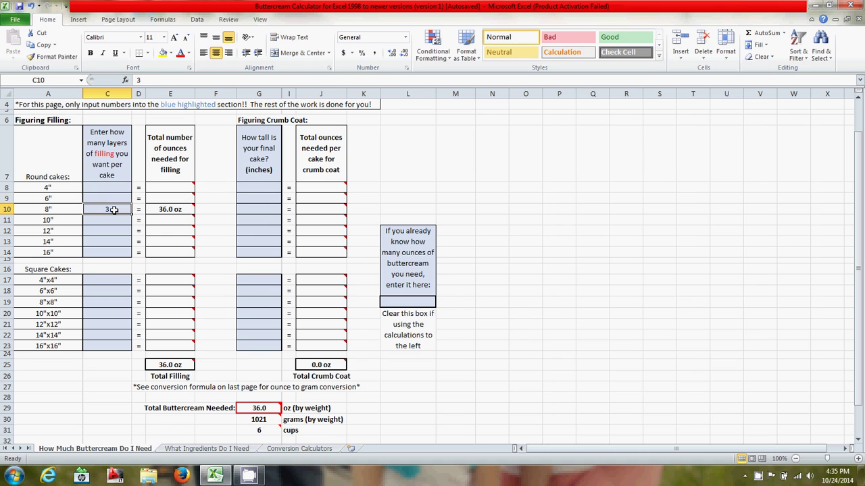
pyautogui.press('BackSpace')
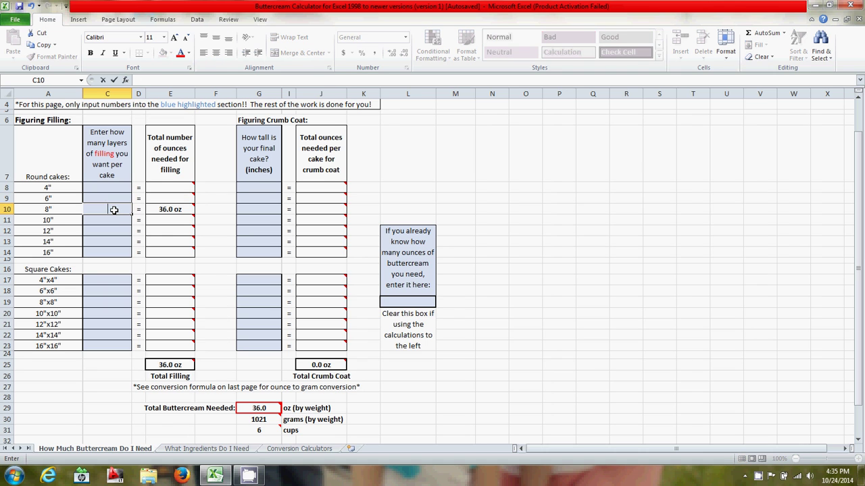
pyautogui.click(219, 210)
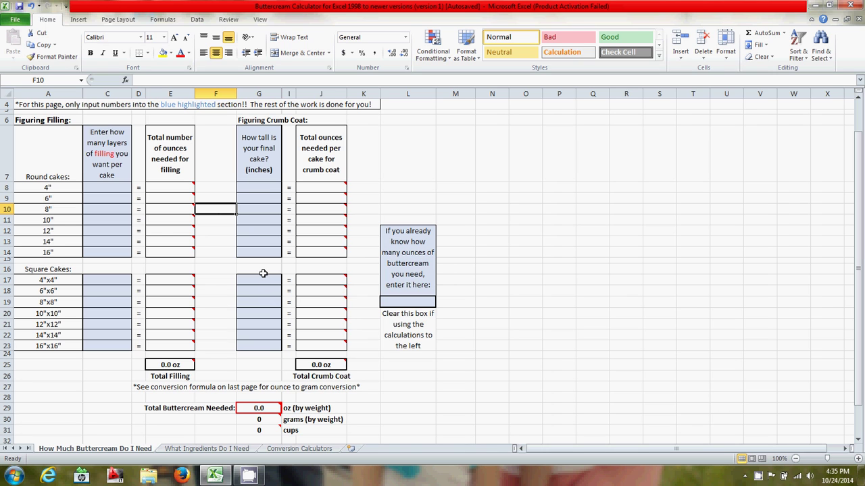
# - Enter a final cake height of 4 inches for the crumb coat of the 8" and 6" round cakes
pyautogui.click(257, 209)
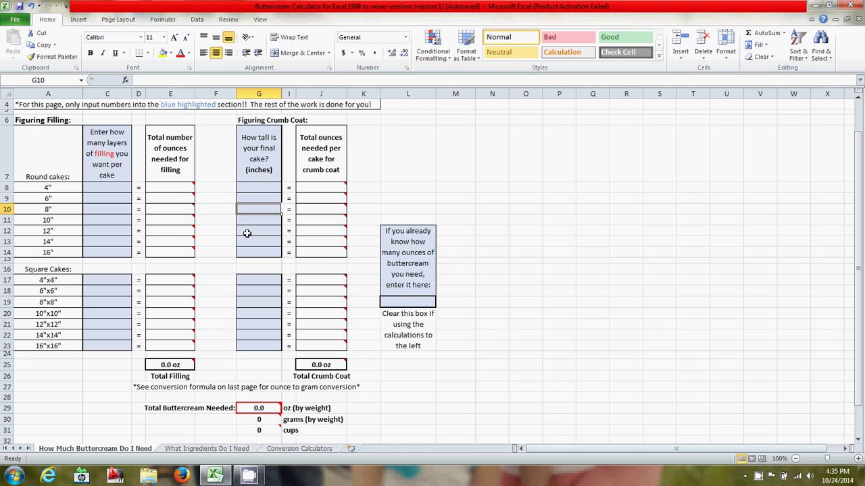
pyautogui.write('4')
pyautogui.press('Return')
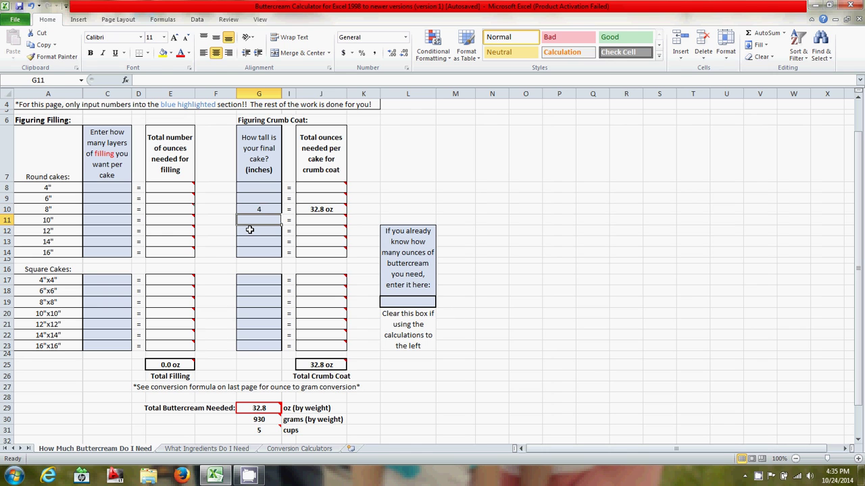
pyautogui.click(259, 199)
pyautogui.write('4')
pyautogui.press('Return')
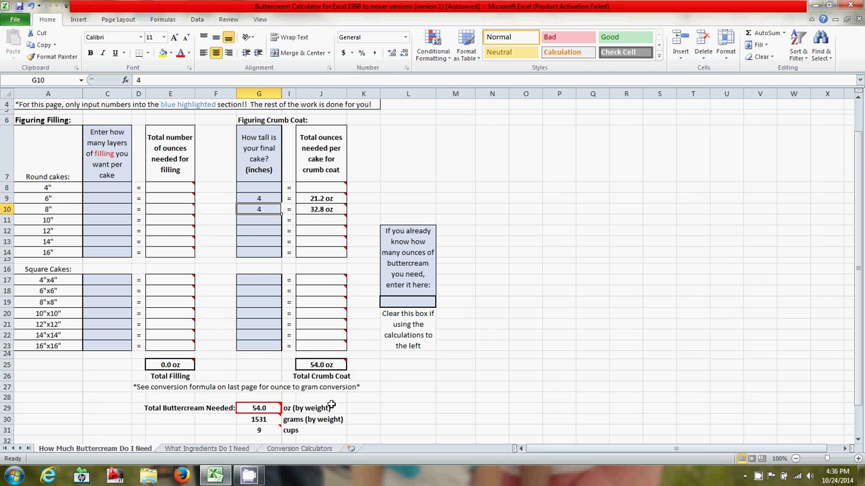
pyautogui.scroll(-1, 327, 399)
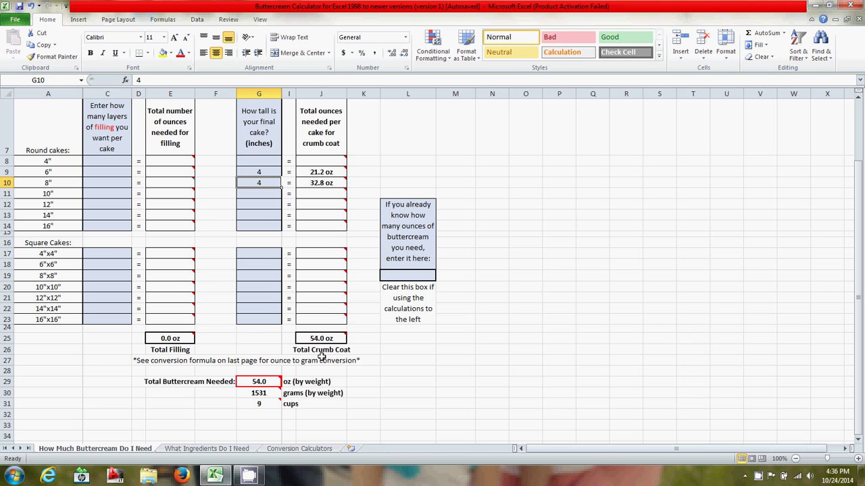
# - On the Conversion Calculators sheet, enter 54 ounces of buttercream in C21 for the ganache conversion
pyautogui.click(309, 448)
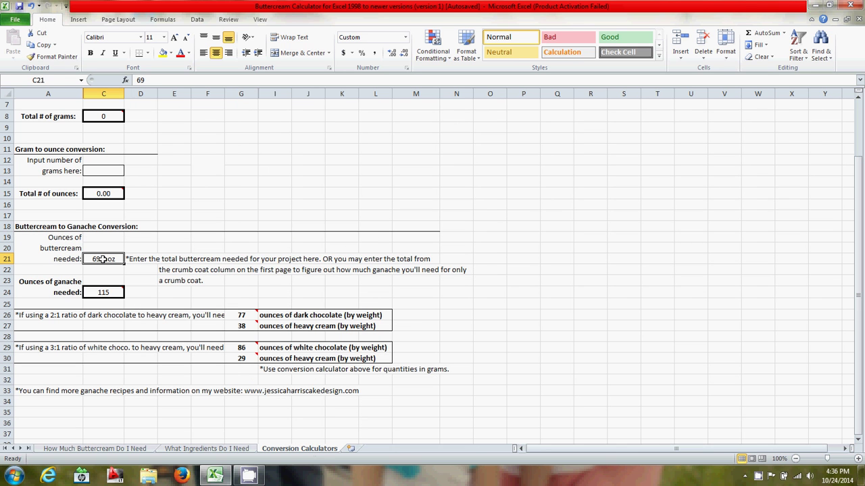
pyautogui.write('54')
pyautogui.press('Return')
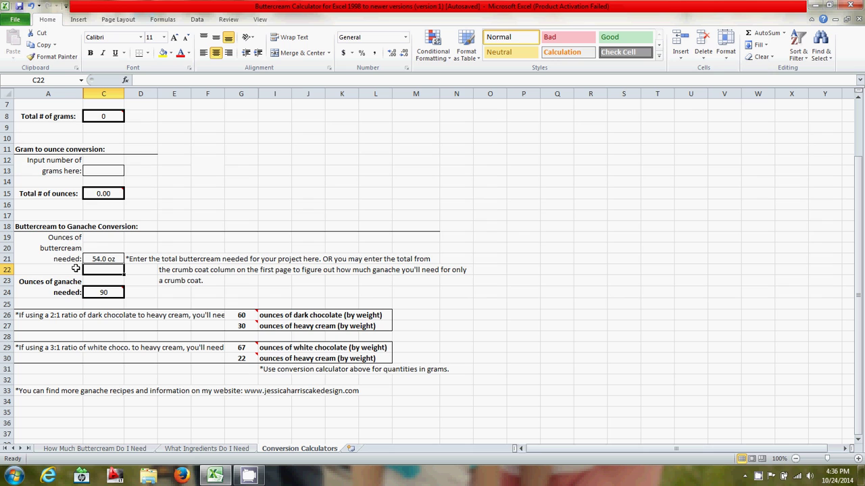
pyautogui.moveTo(113, 292)
pyautogui.moveTo(232, 320)
# - Review the cake size tables, the ingredient quantities and notes, and the conversion calculators across the workbook's three sheets
pyautogui.click(133, 450)
pyautogui.scroll(2, 174, 404)
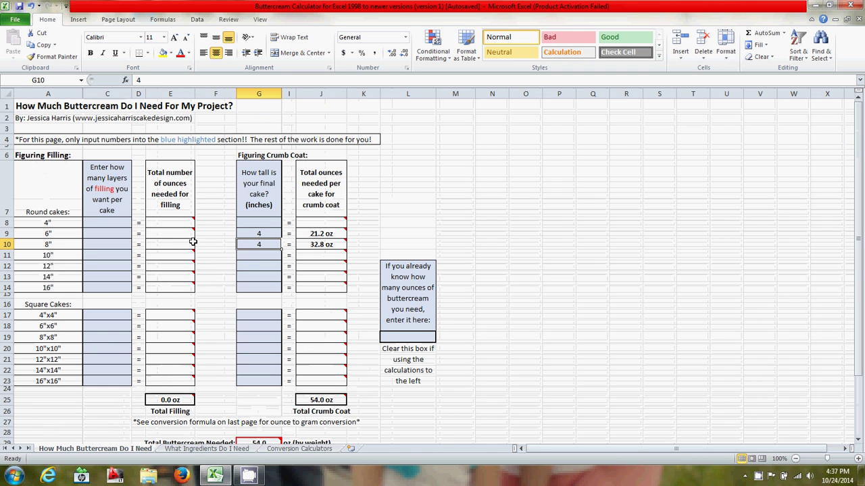
pyautogui.moveTo(171, 264)
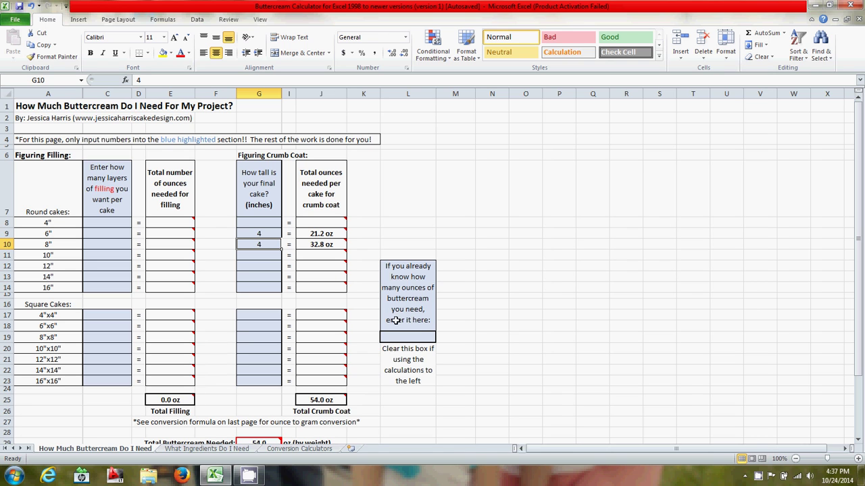
pyautogui.scroll(-1, 487, 345)
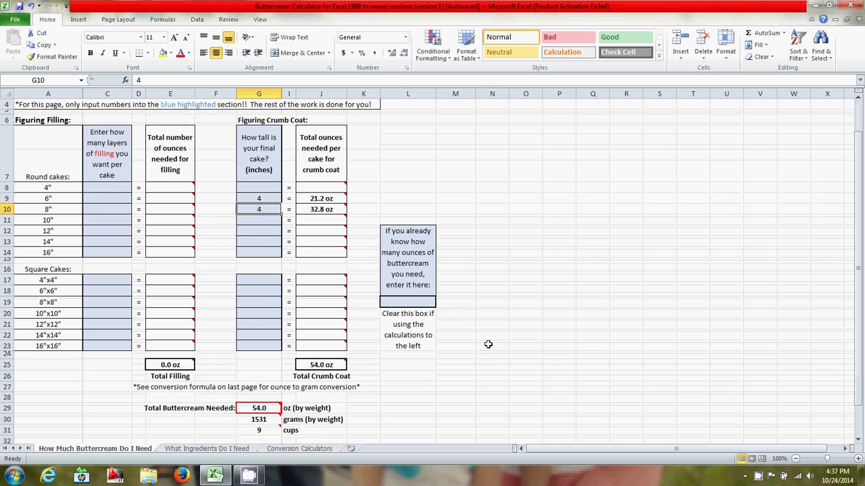
pyautogui.scroll(1, 476, 330)
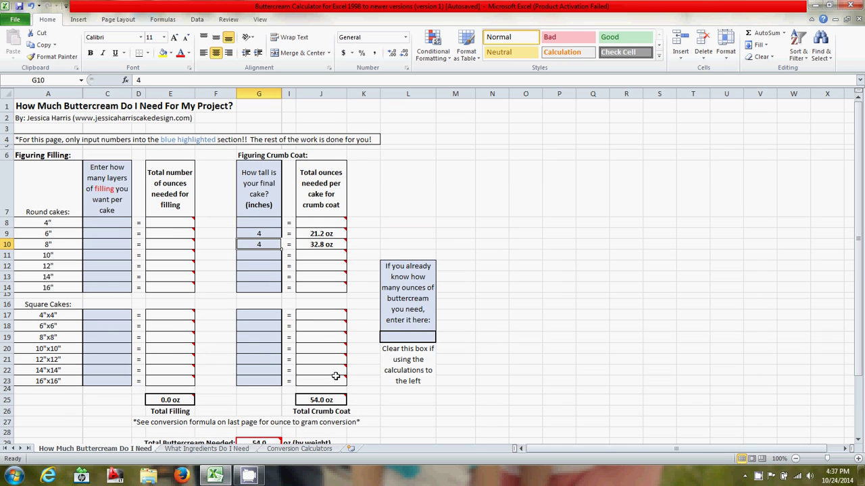
pyautogui.scroll(-3, 240, 384)
pyautogui.click(230, 450)
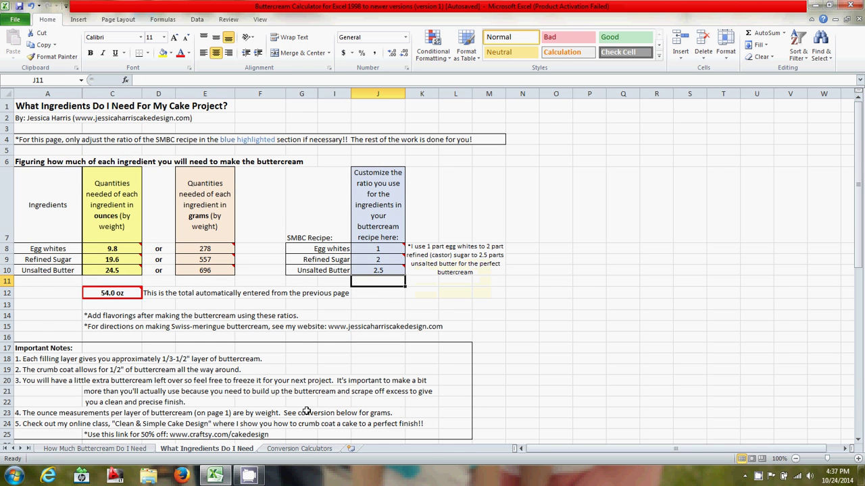
pyautogui.click(300, 450)
pyautogui.scroll(2, 177, 361)
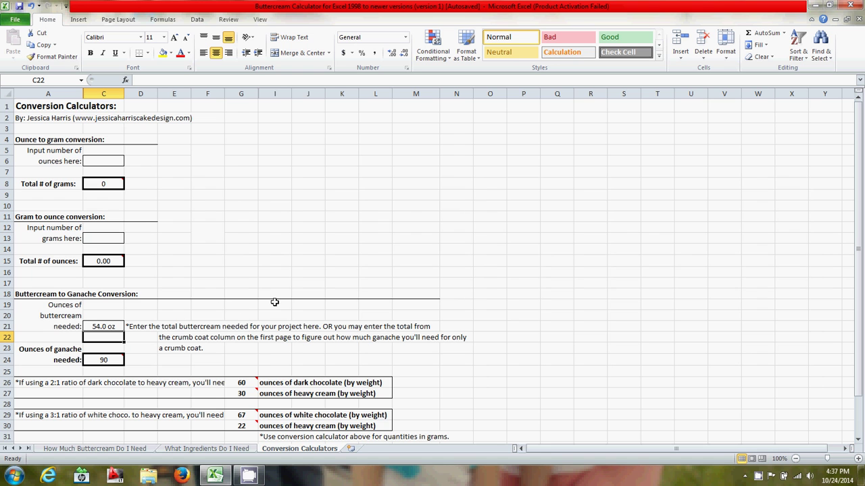
pyautogui.scroll(-1, 317, 274)
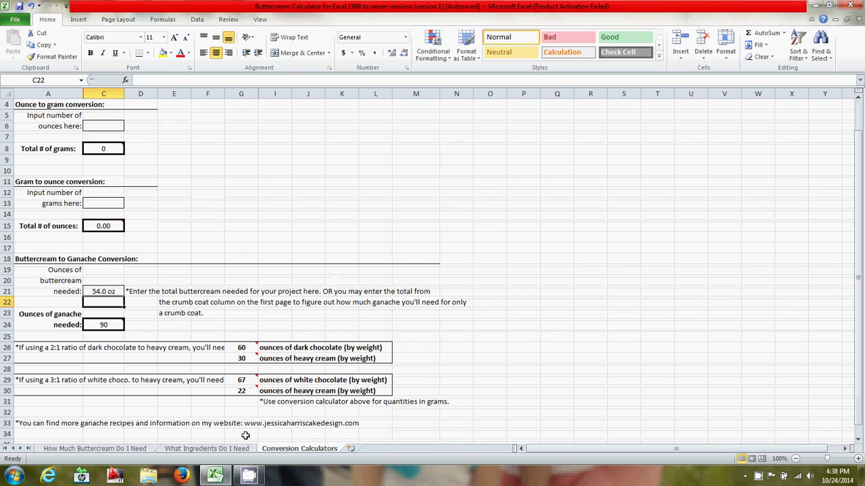
pyautogui.click(207, 448)
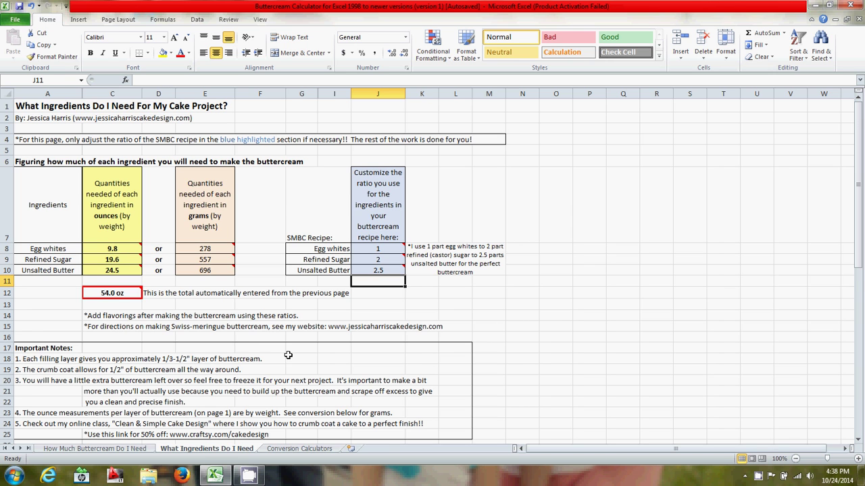
pyautogui.scroll(-1, 288, 355)
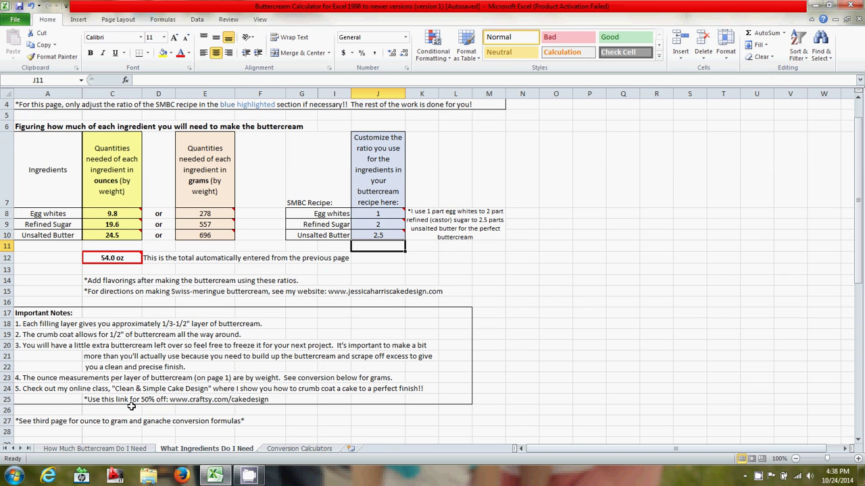